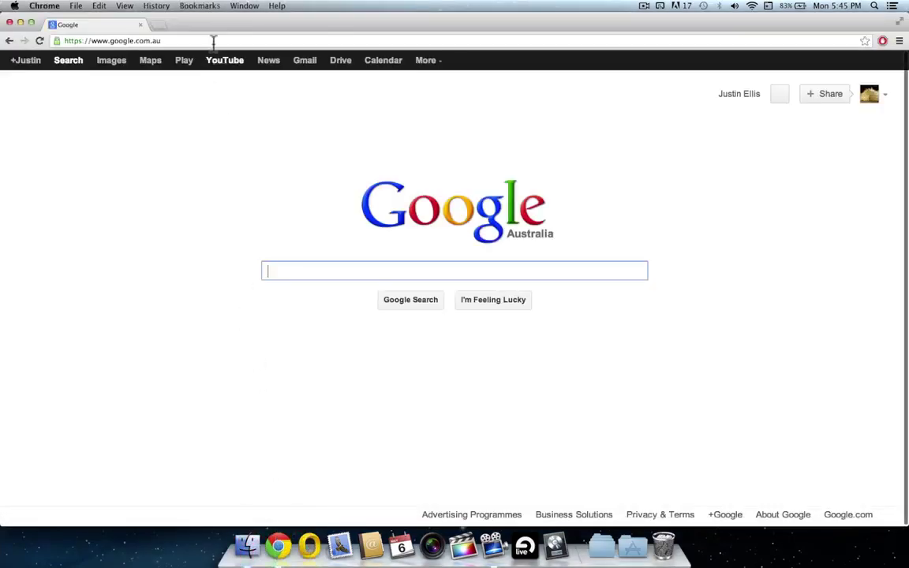
left_click(210, 39)
type("w")
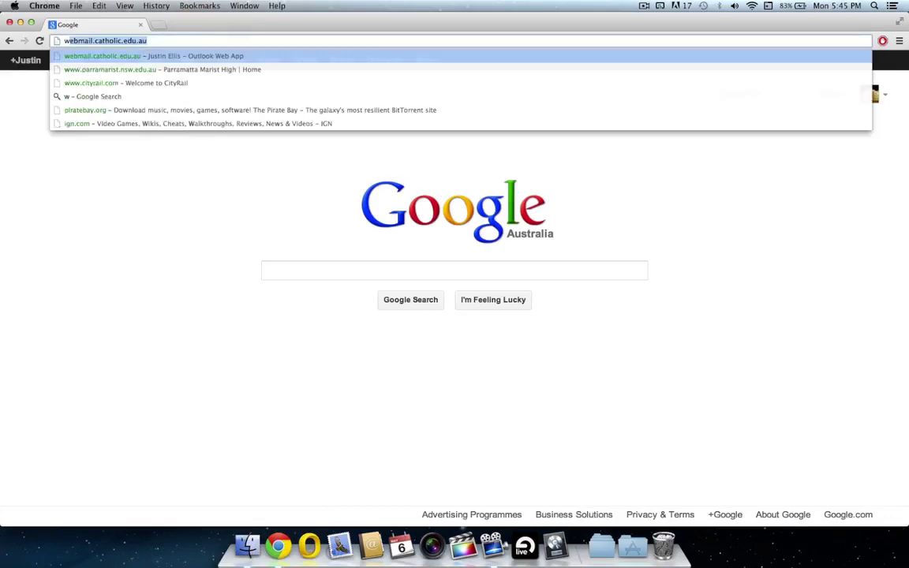
type("ww.ma")
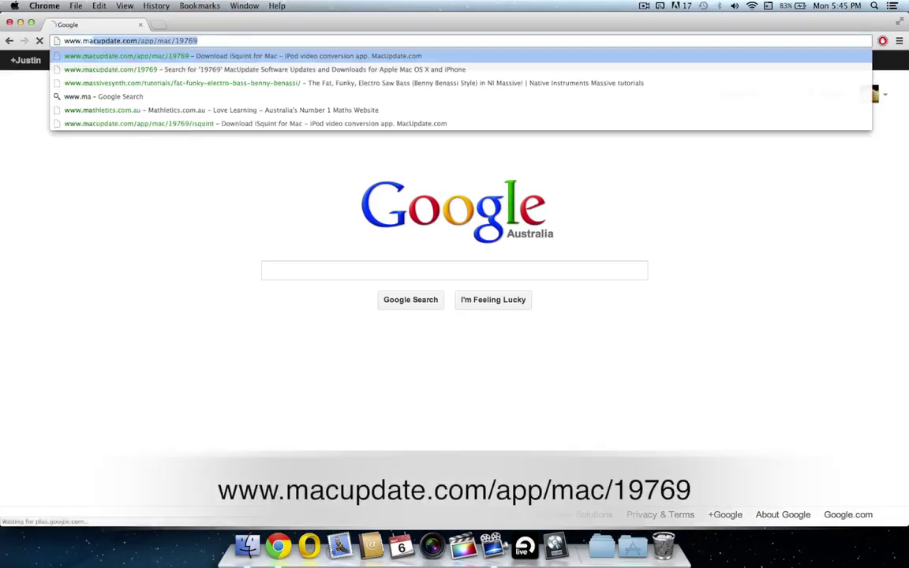
type("cup")
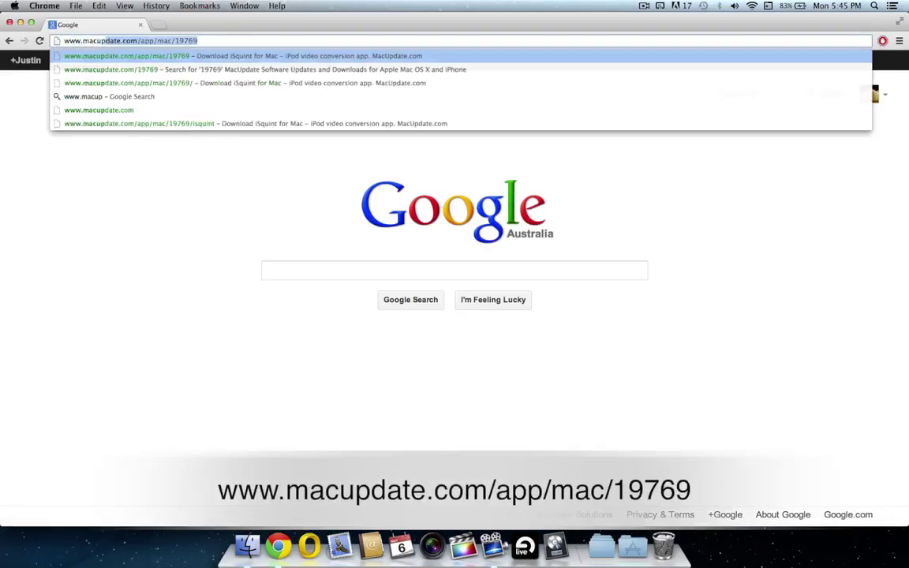
type("date.")
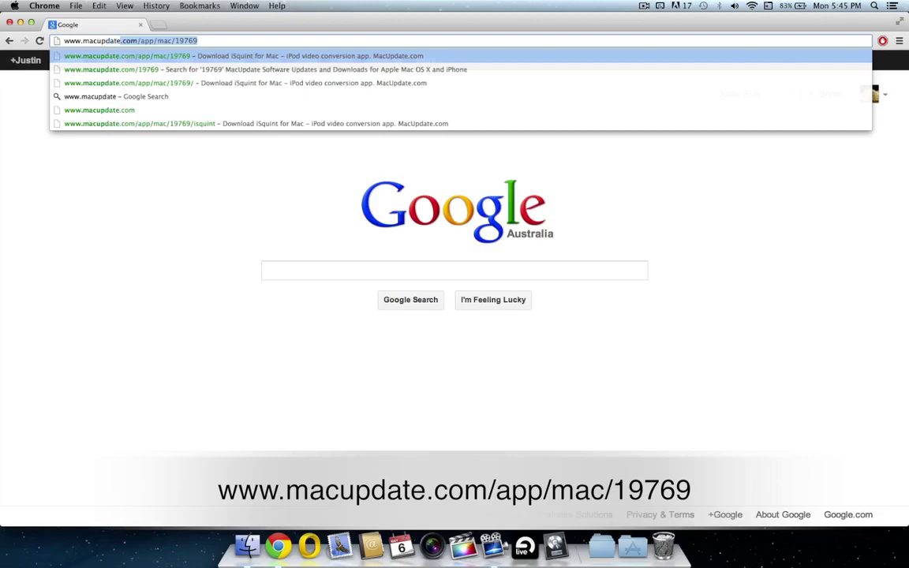
type("com/app")
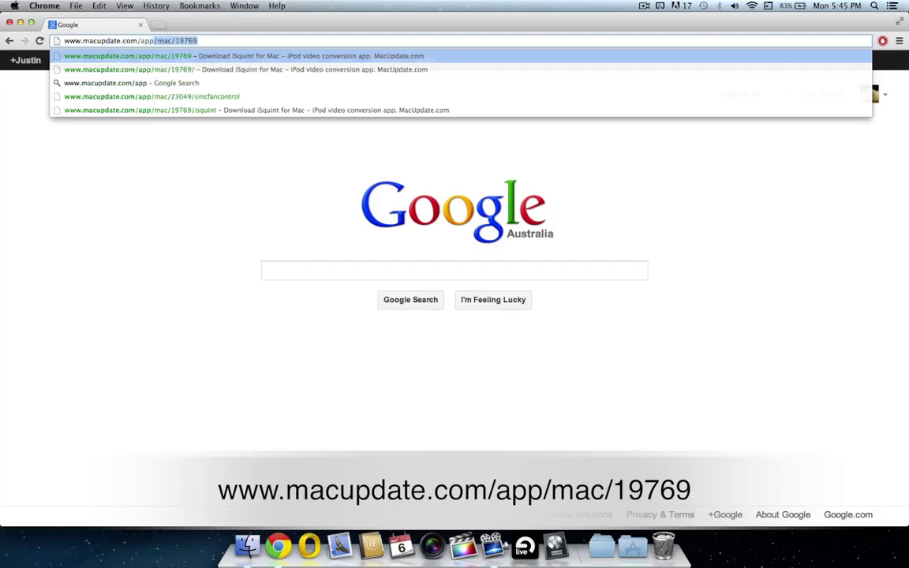
type("/mac")
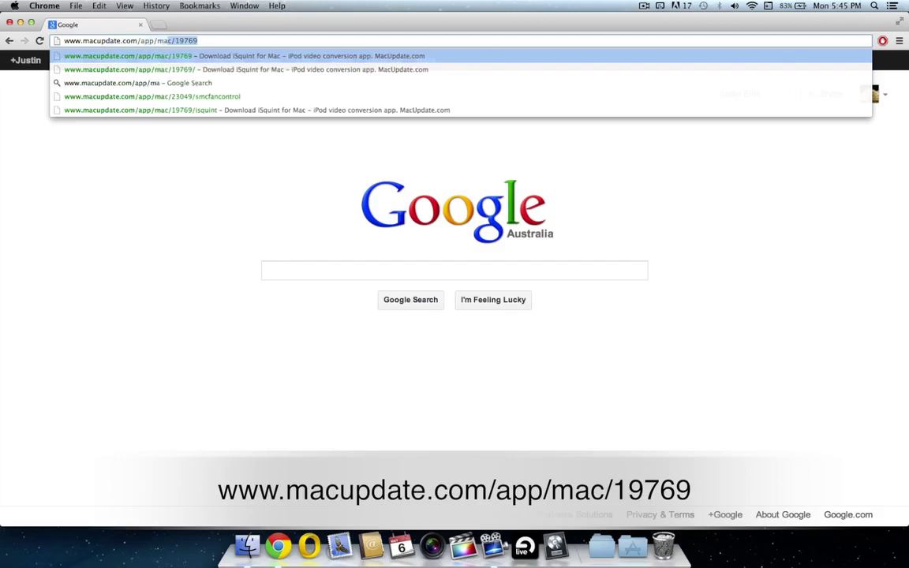
type("/19769")
key("Return")
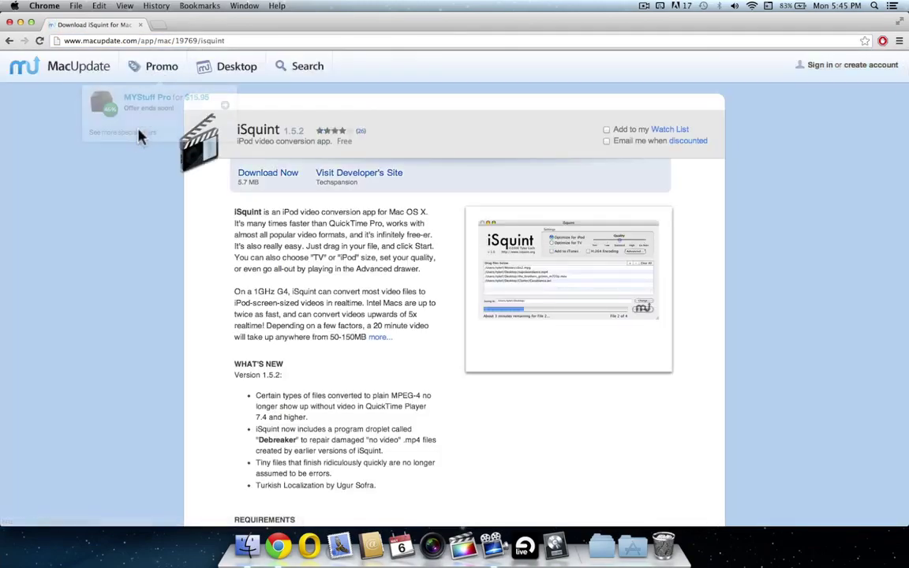
Download iSquint from its MacUpdate page and open iSquint1.5.2.dmg from Chrome's downloads list
left_click(286, 176)
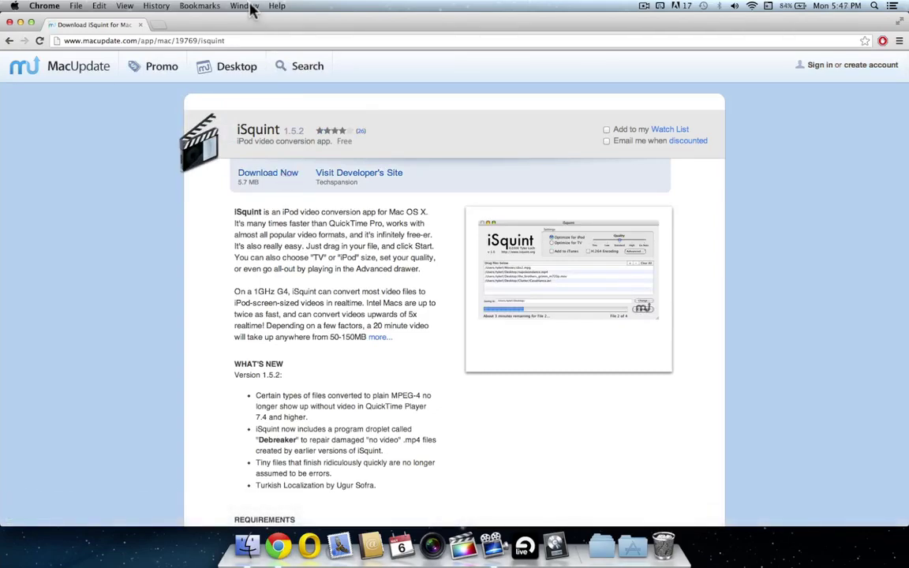
left_click(250, 6)
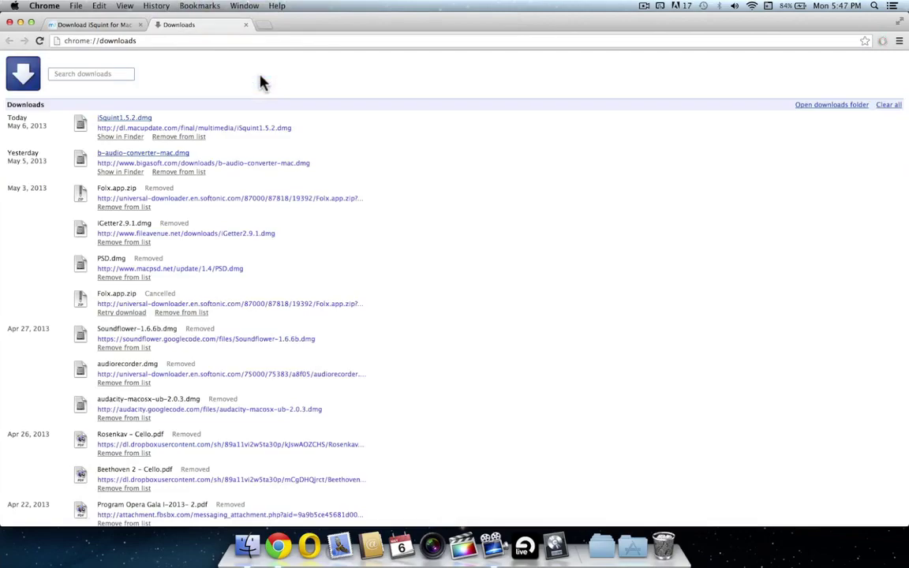
left_click(140, 119)
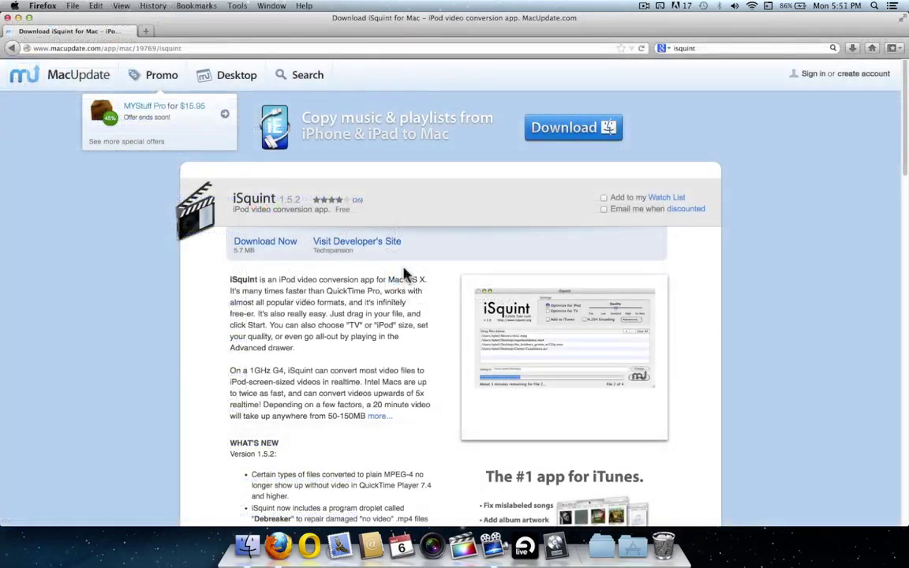
In Firefox, show the browser's downloads and open iSquint1.5.2.dmg from there
left_click(238, 6)
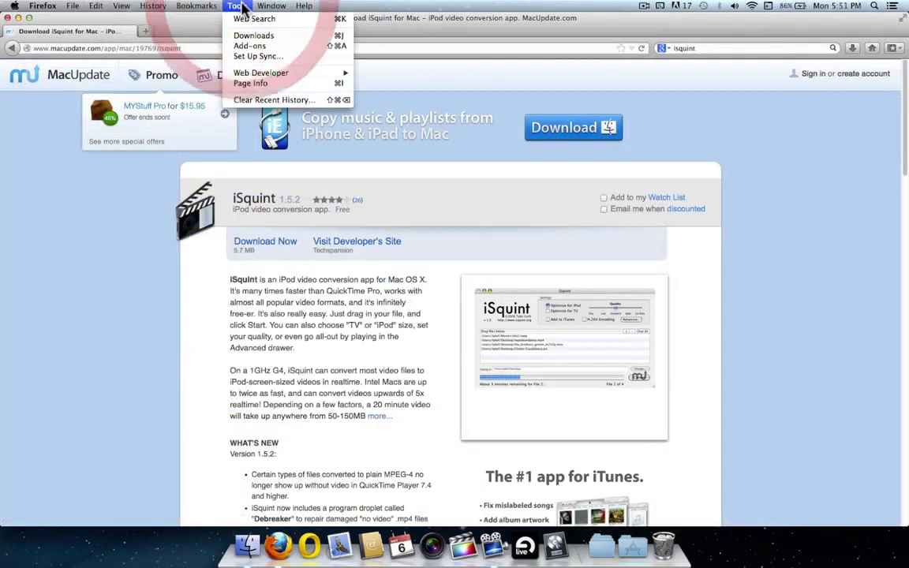
left_click(250, 36)
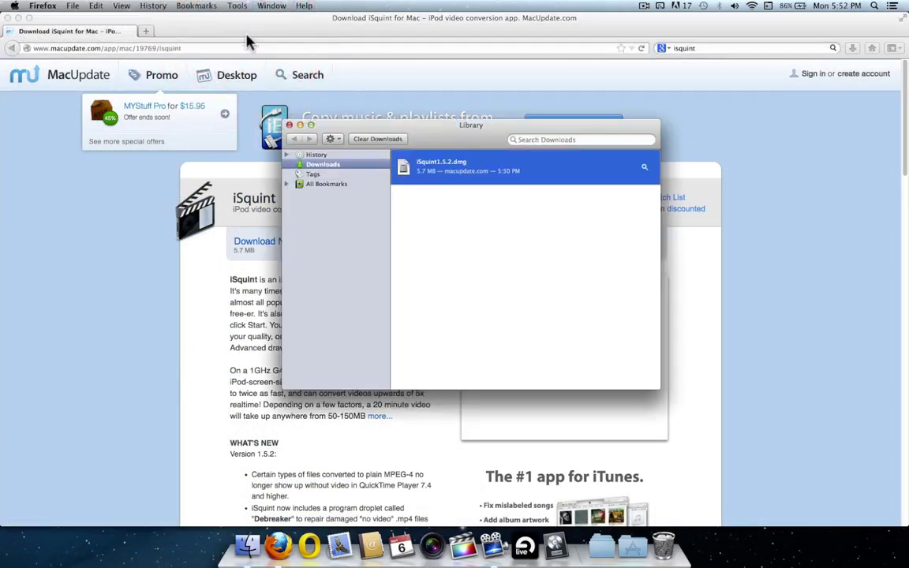
double_click(434, 168)
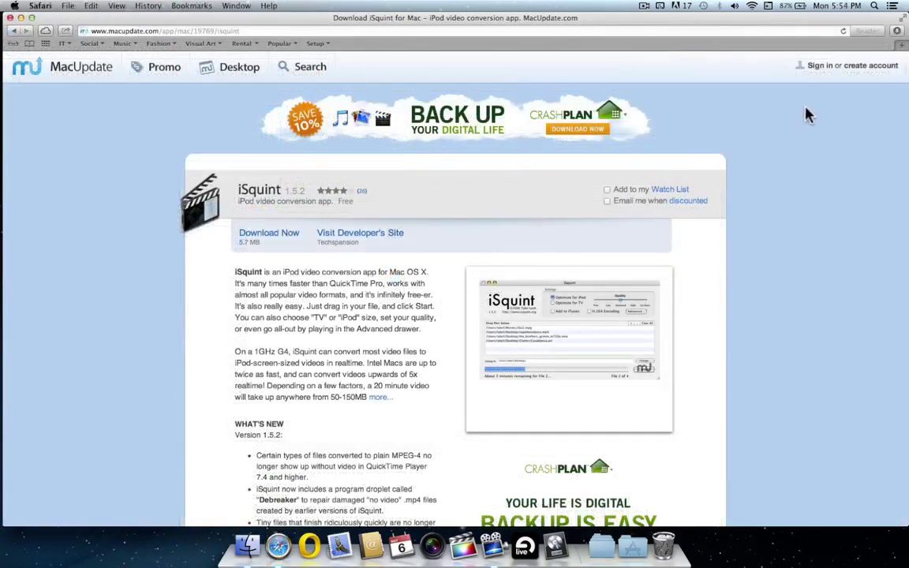
In Safari, open the downloaded iSquint1.5.2.dmg and move the disk image's window aside
left_click(898, 31)
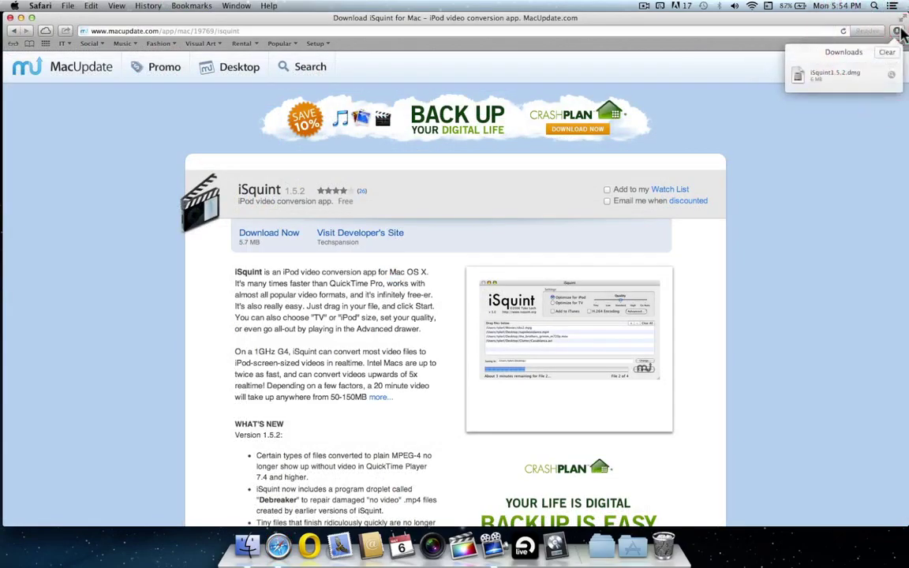
double_click(803, 79)
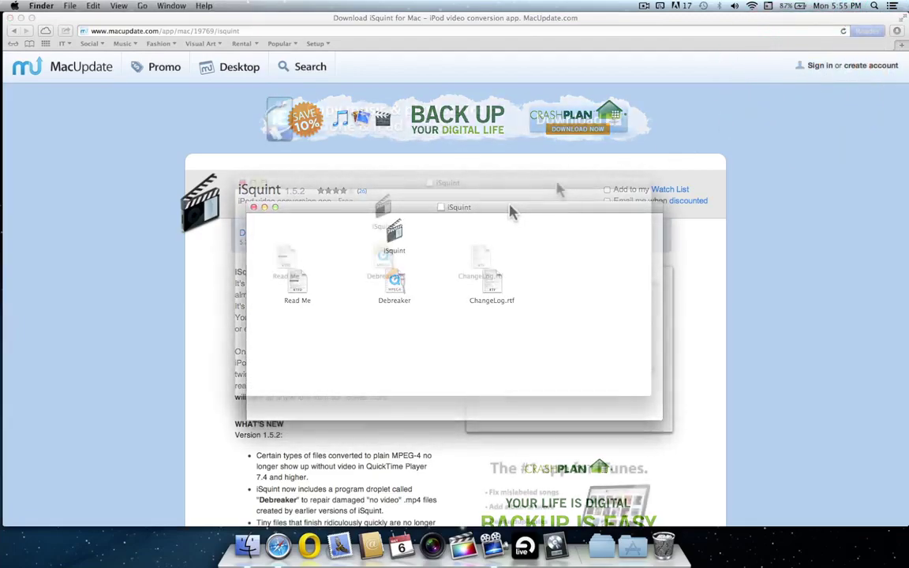
left_click_drag(558, 188, 339, 189)
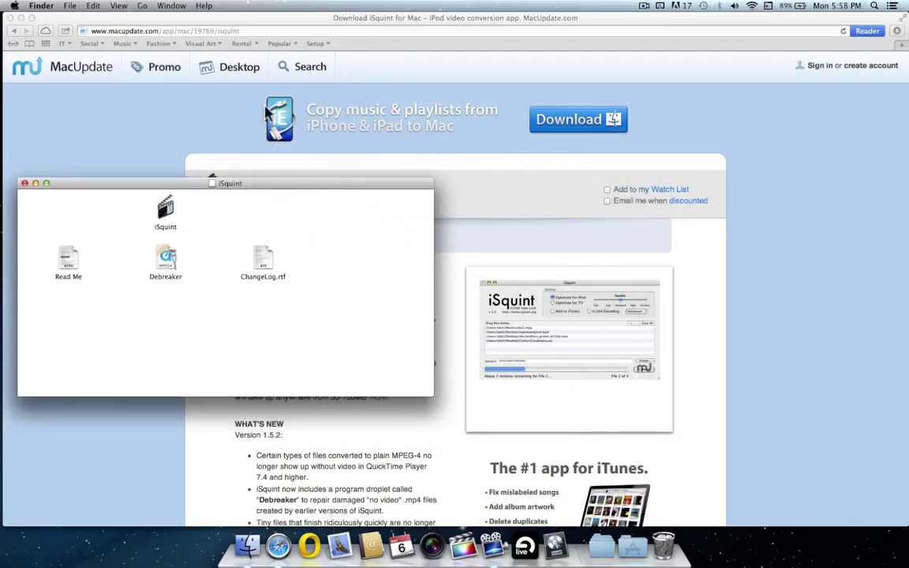
Open the Applications folder beside the disk image window and copy the iSquint application into it
left_click(140, 6)
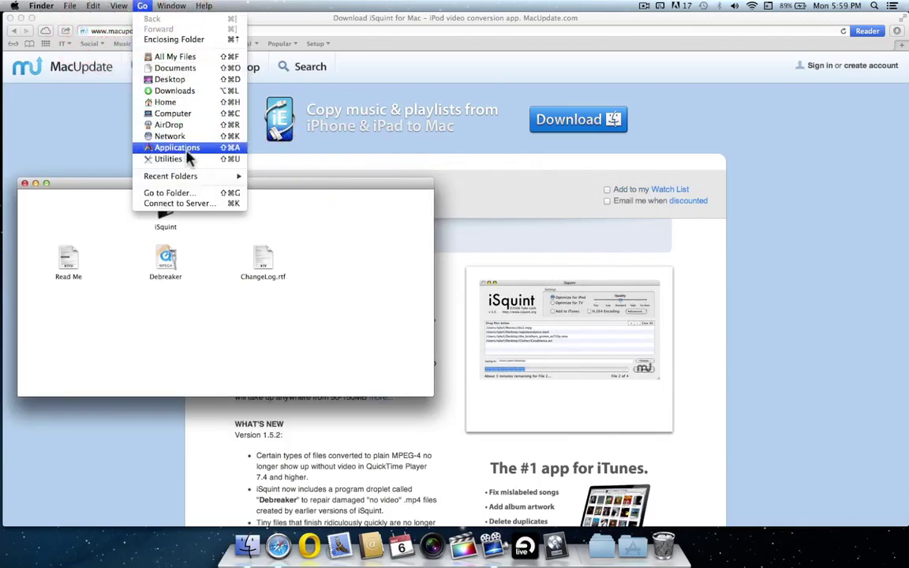
left_click(177, 147)
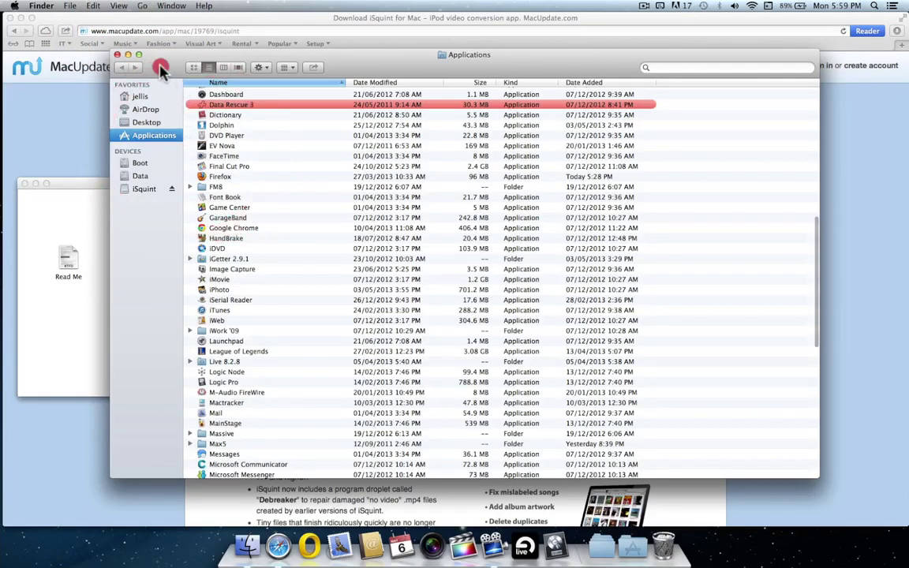
left_click_drag(160, 70, 399, 68)
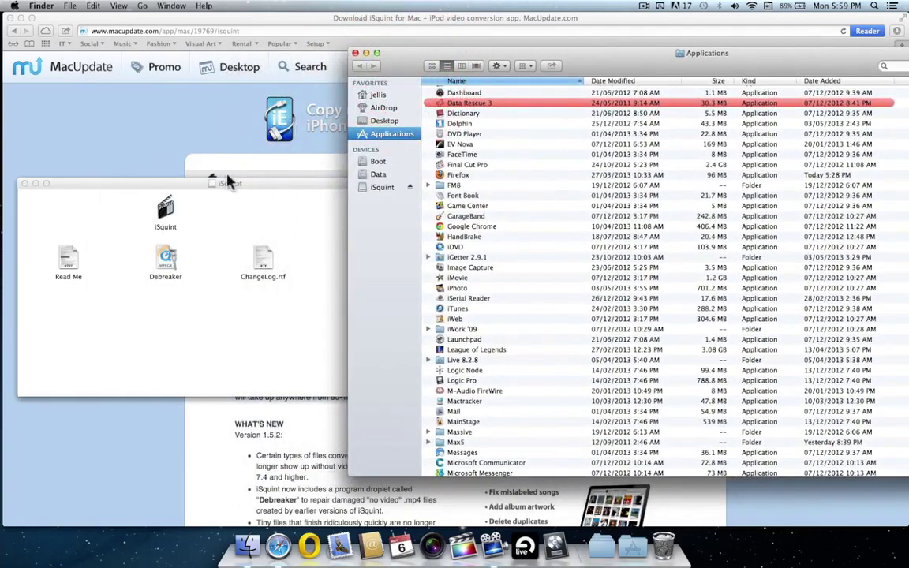
left_click(166, 207)
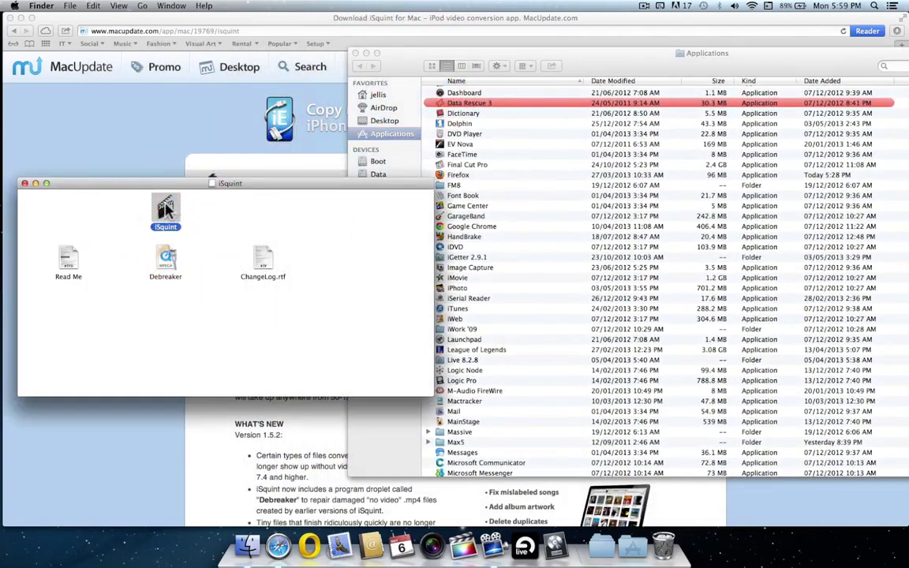
left_click_drag(166, 207, 602, 208)
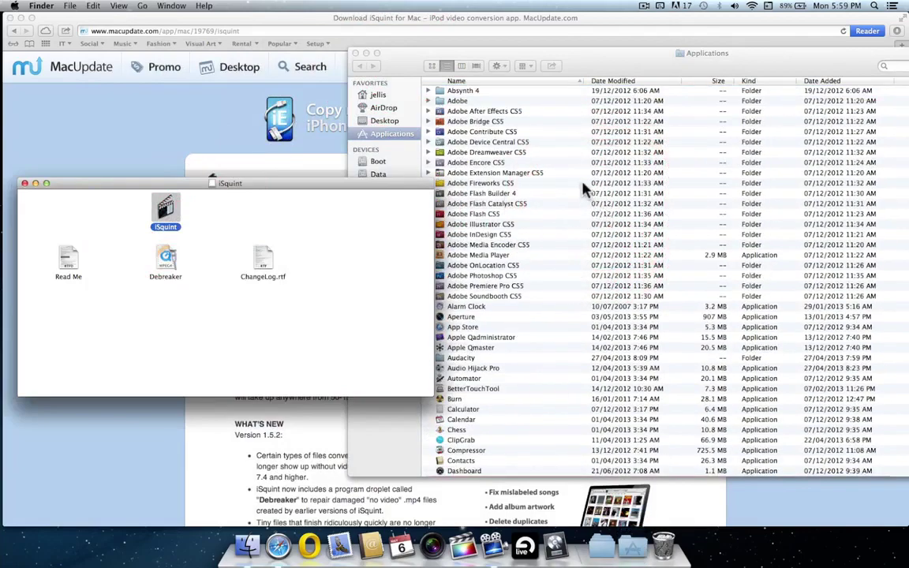
Find iSquint in the Applications folder and add it to the Dock beside the calendar icon
left_click(583, 189)
scroll(580, 189, "down", 10)
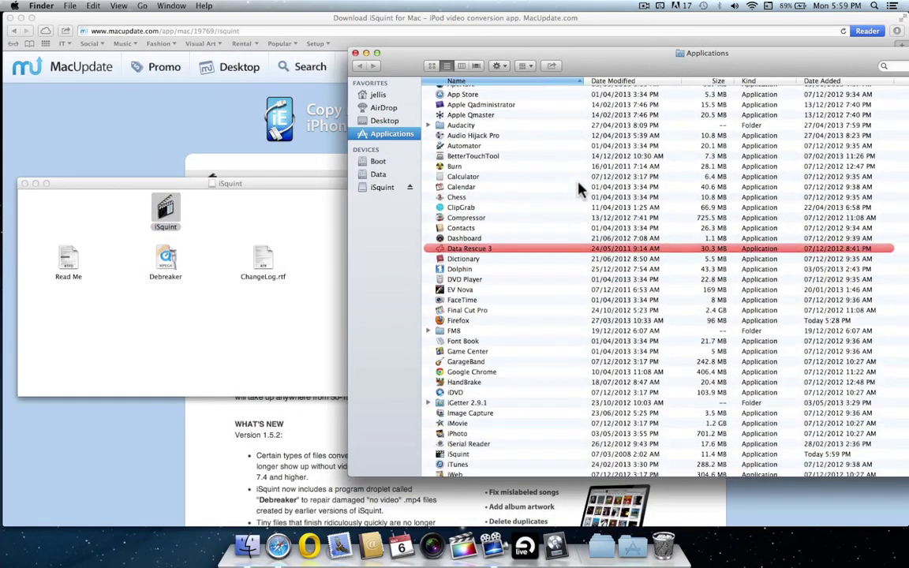
scroll(579, 189, "down", 10)
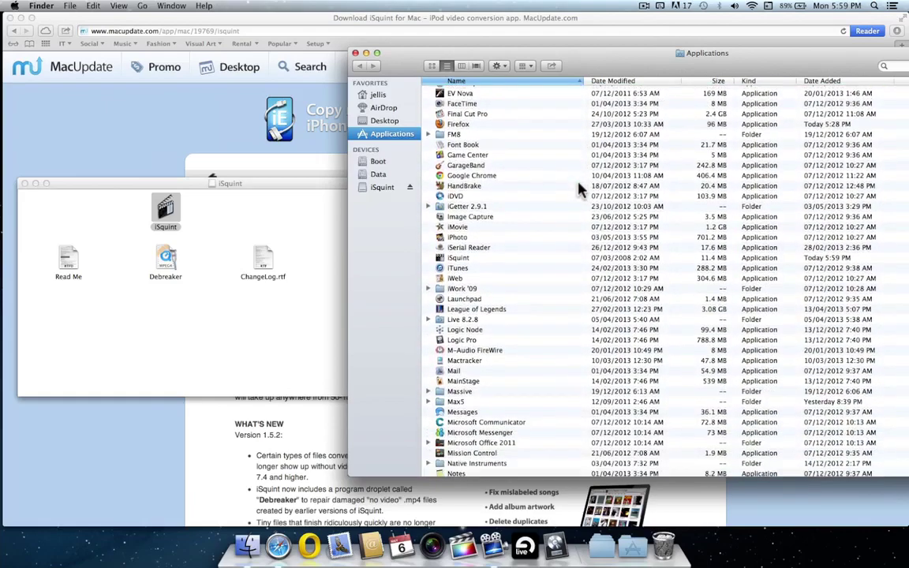
left_click(453, 257)
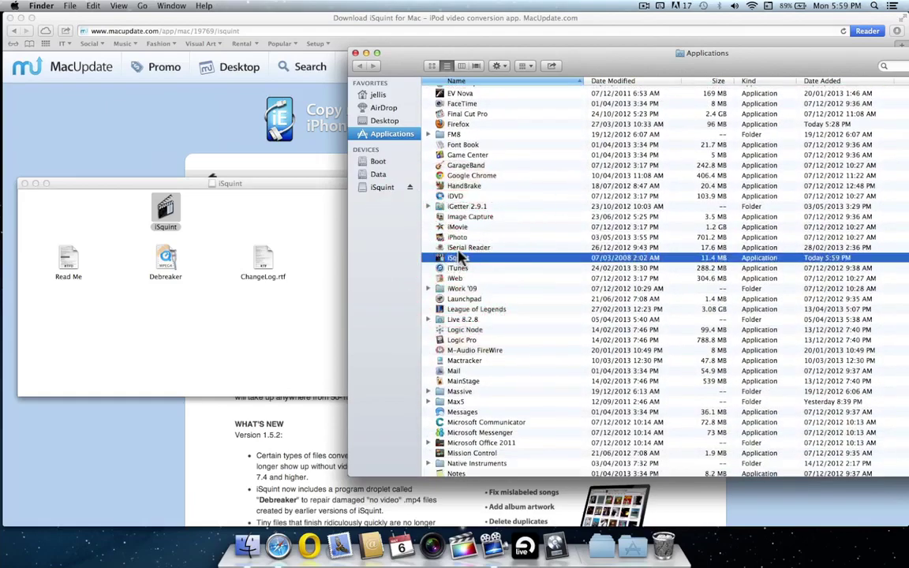
left_click_drag(456, 262, 415, 558)
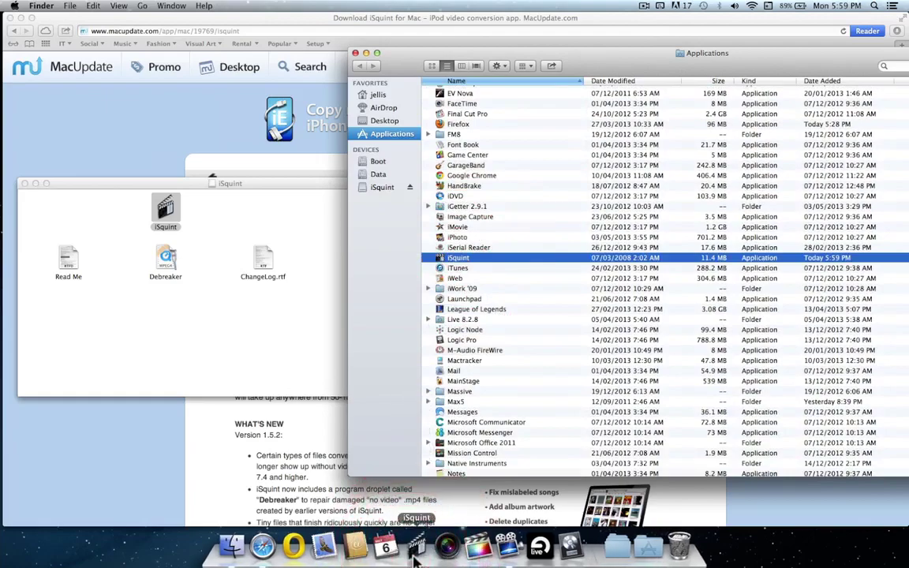
Close the Applications and iSquint disk image windows and clear Safari from the desktop
left_click(355, 53)
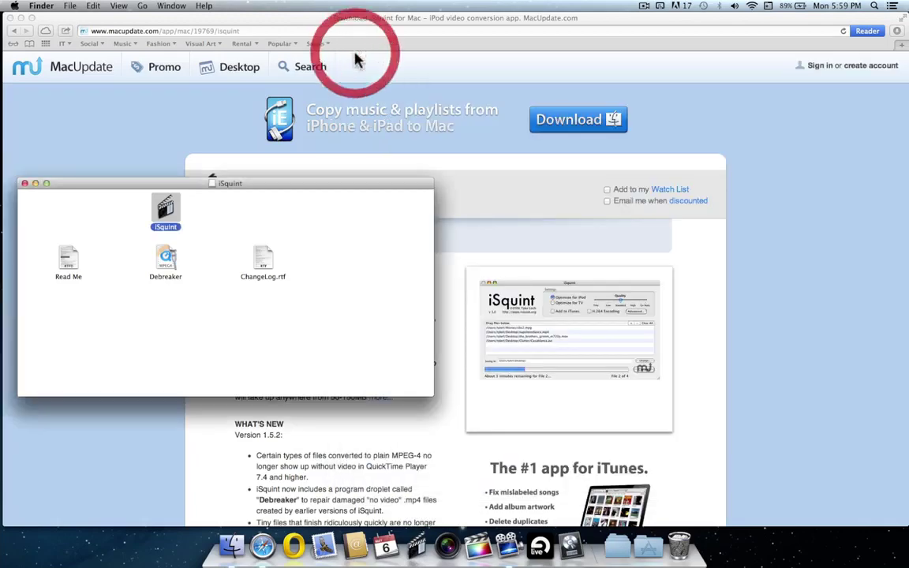
left_click(25, 184)
left_click(25, 188)
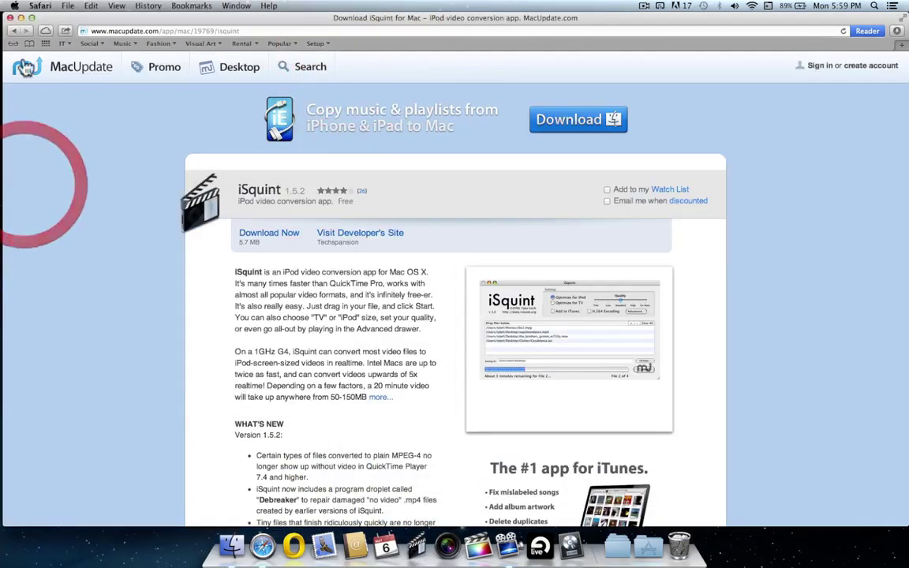
left_click(39, 6)
left_click(71, 143)
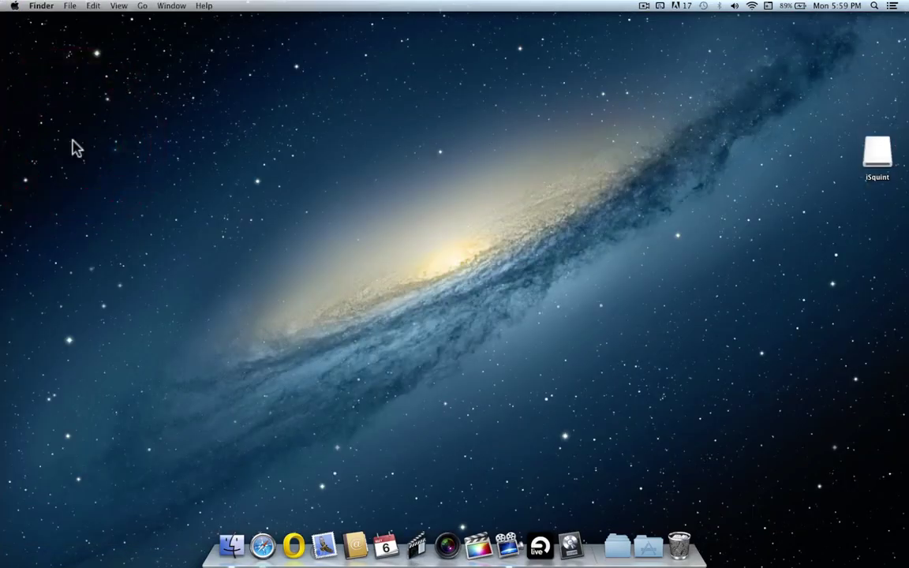
Eject the iSquint disk image from the desktop
left_click(875, 156)
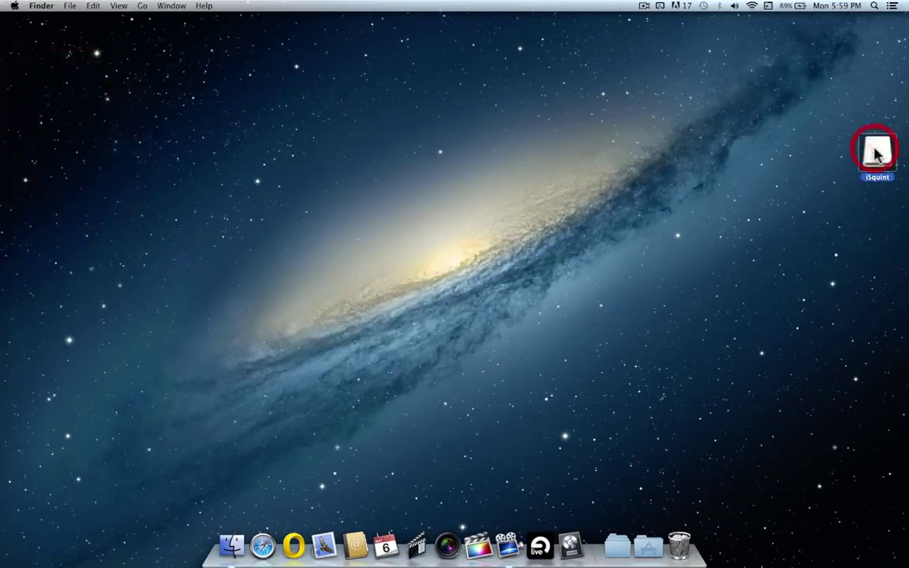
left_click(93, 6)
mouse_move(75, 7)
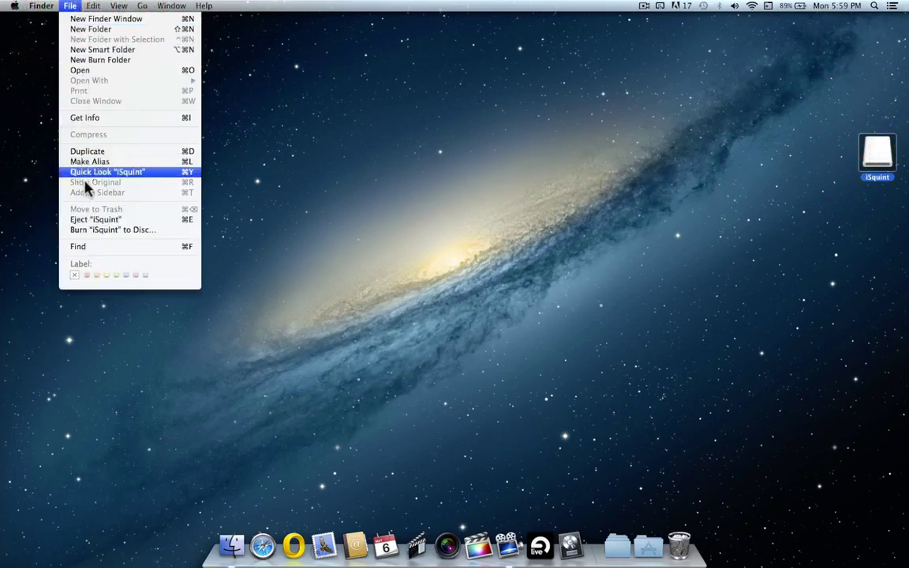
left_click(92, 220)
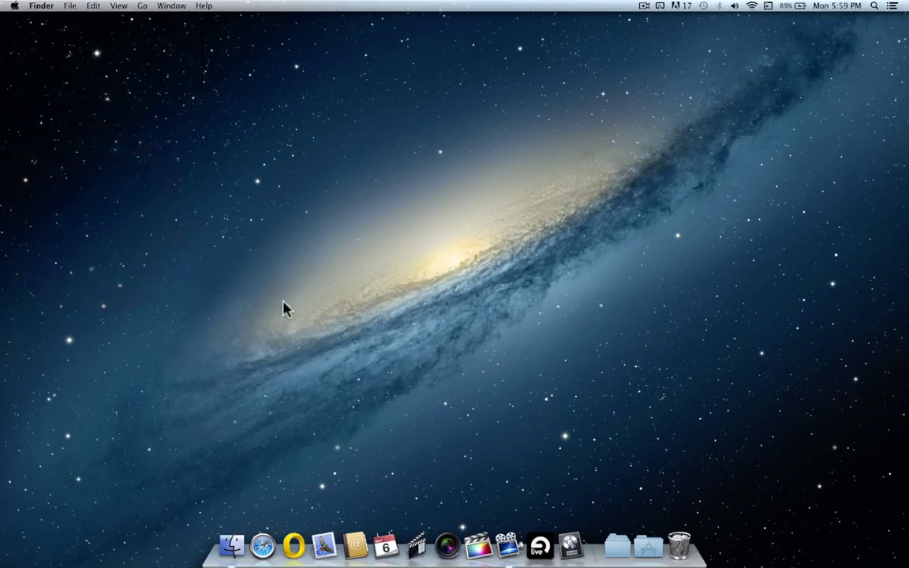
Launch iSquint, allowing the downloaded application to open, and set it to Optimize for TV with Low quality
left_click(416, 546)
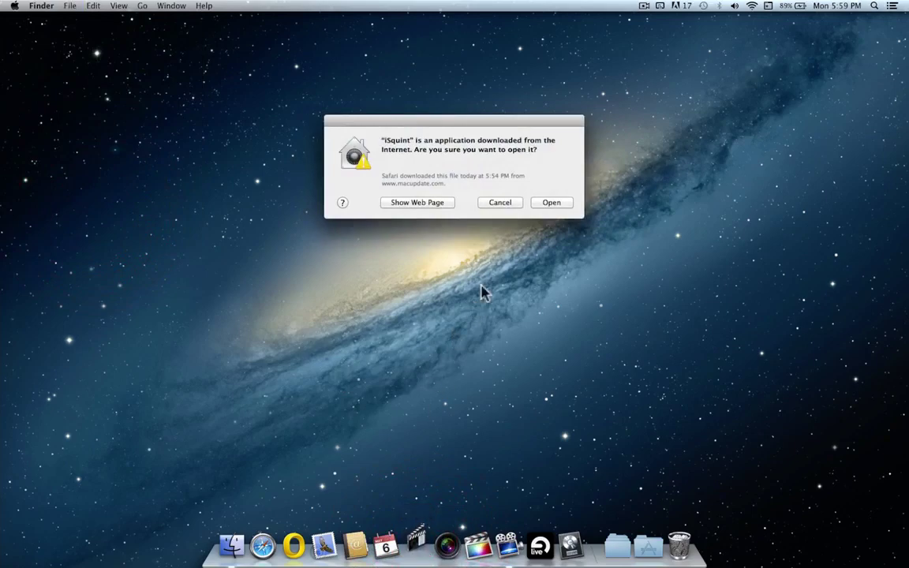
left_click(551, 203)
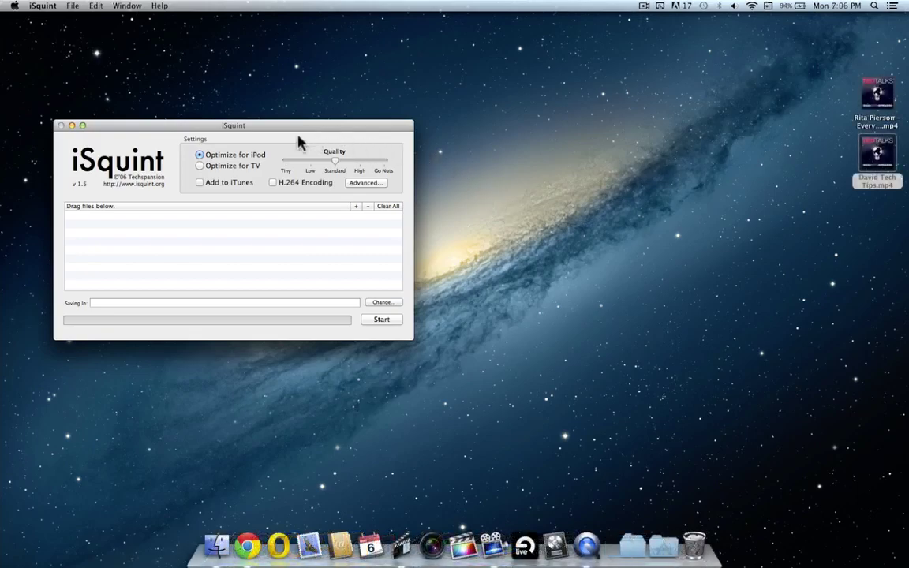
left_click(202, 167)
left_click_drag(337, 160, 316, 162)
Add Rita Pierson - Every Child Needs A Champion.mp4 and David Tech Tips.mp4 from the desktop to the iSquint file list
left_click_drag(870, 87, 328, 239)
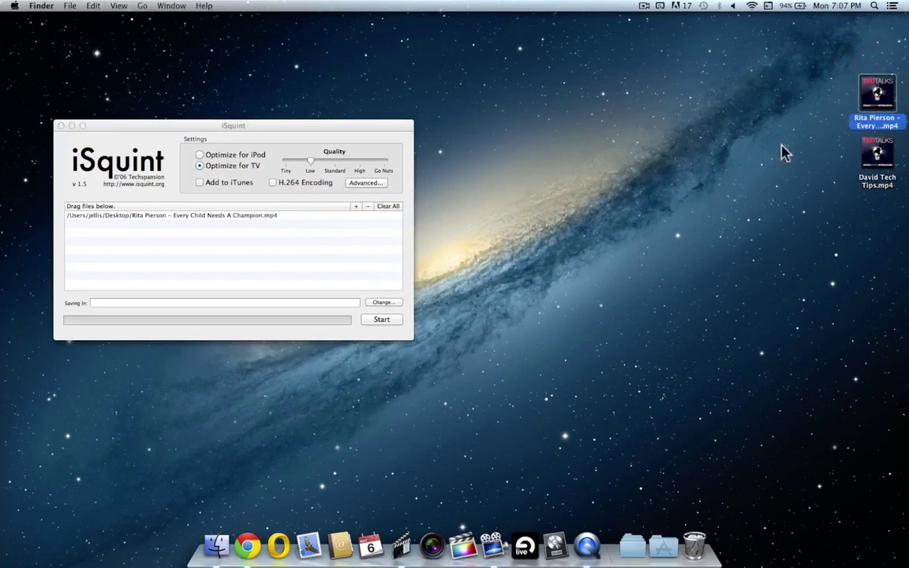
left_click_drag(873, 155, 370, 251)
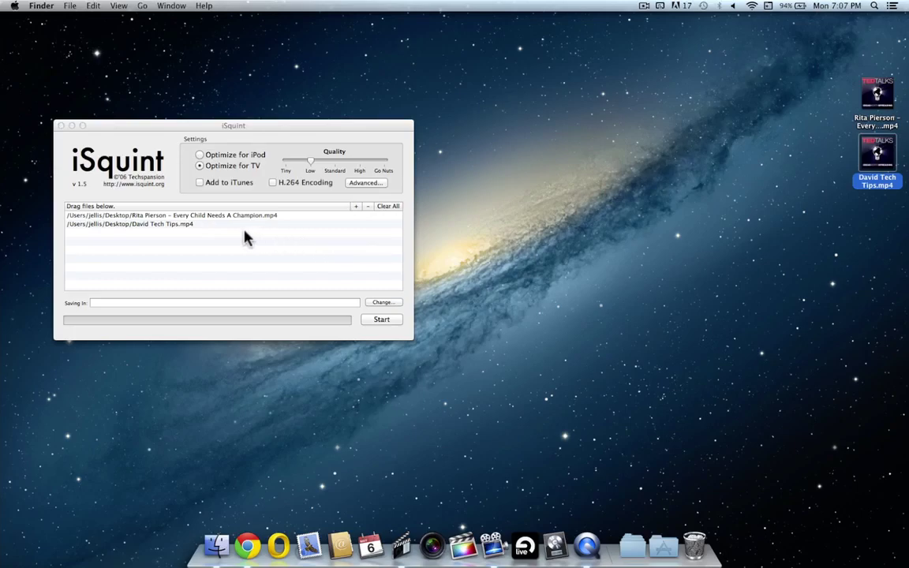
Remove David Tech Tips.mp4 from the iSquint file list
left_click(181, 228)
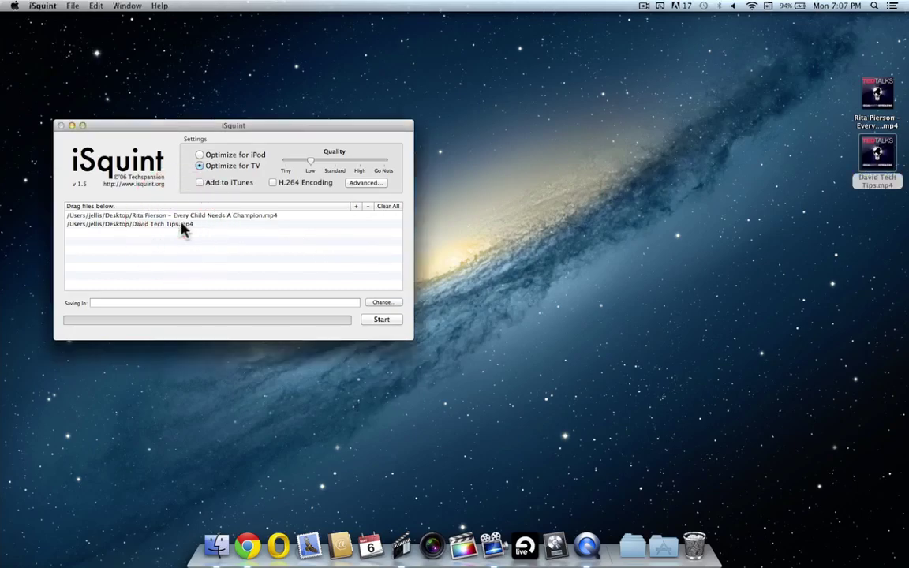
left_click(181, 228)
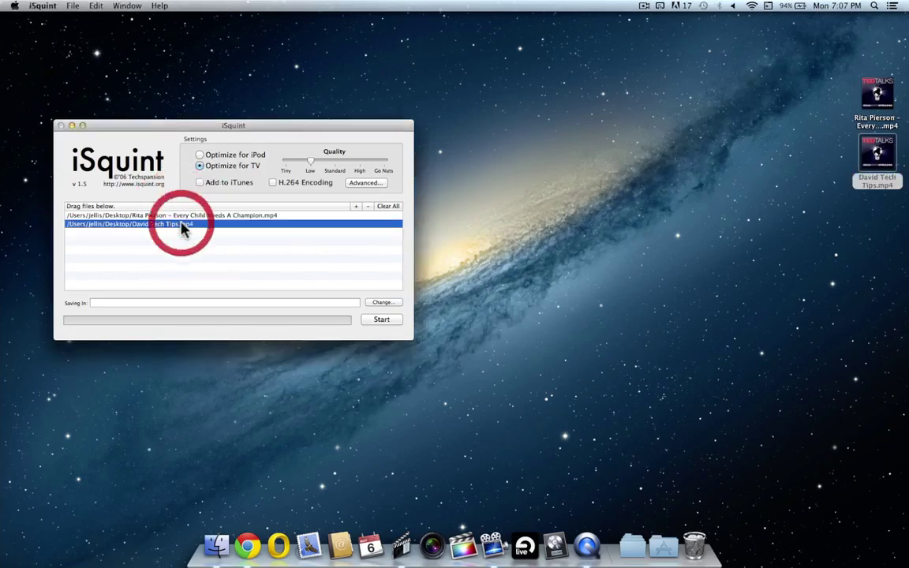
left_click(367, 207)
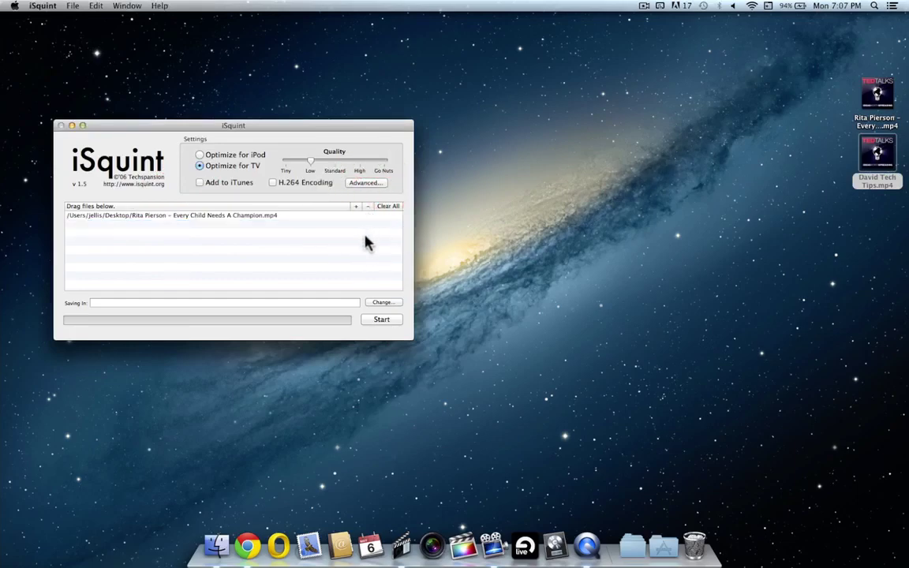
Set the Desktop as the destination folder for the converted file and start the conversion
left_click(378, 305)
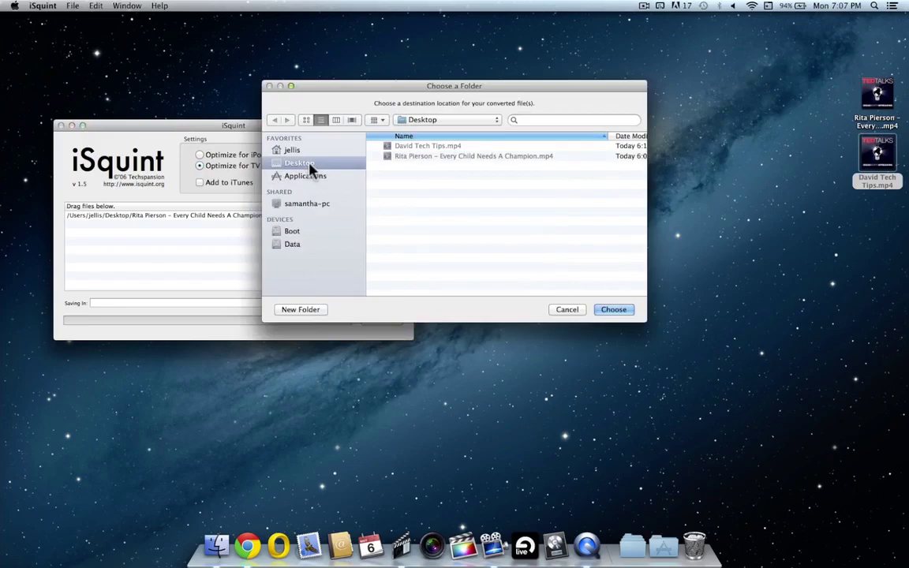
left_click(611, 309)
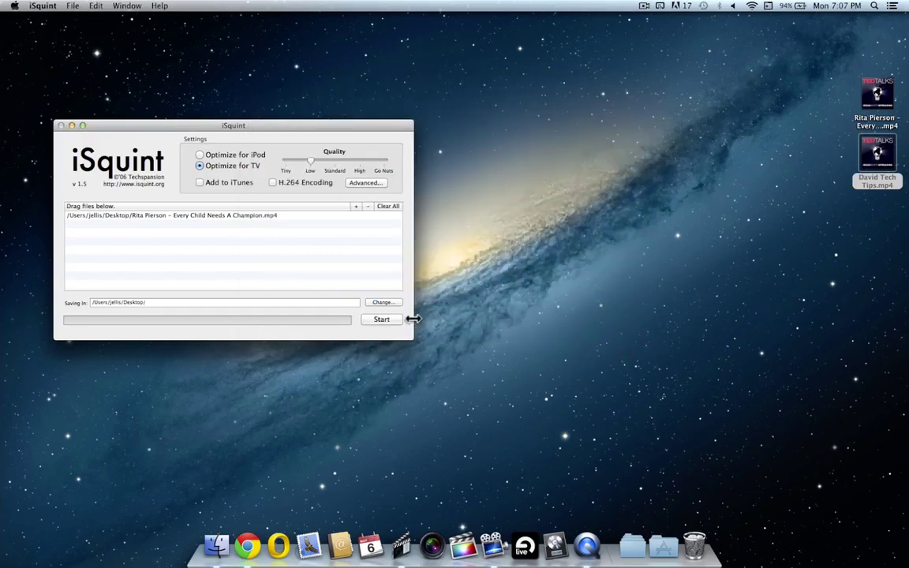
left_click(389, 322)
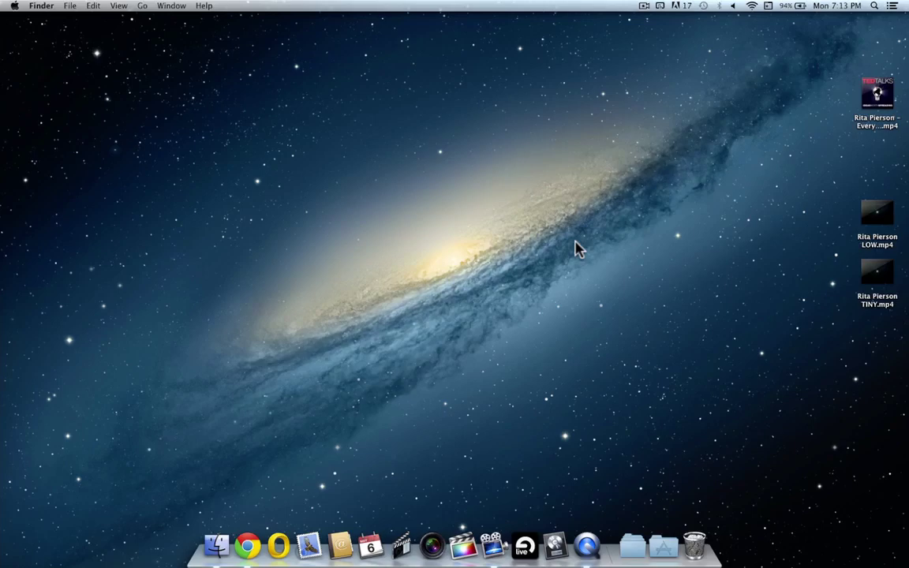
Show the file info for the original Rita Pierson video, Rita Pierson LOW.mp4 and Rita Pierson TINY.mp4 to compare their sizes
right_click(872, 130)
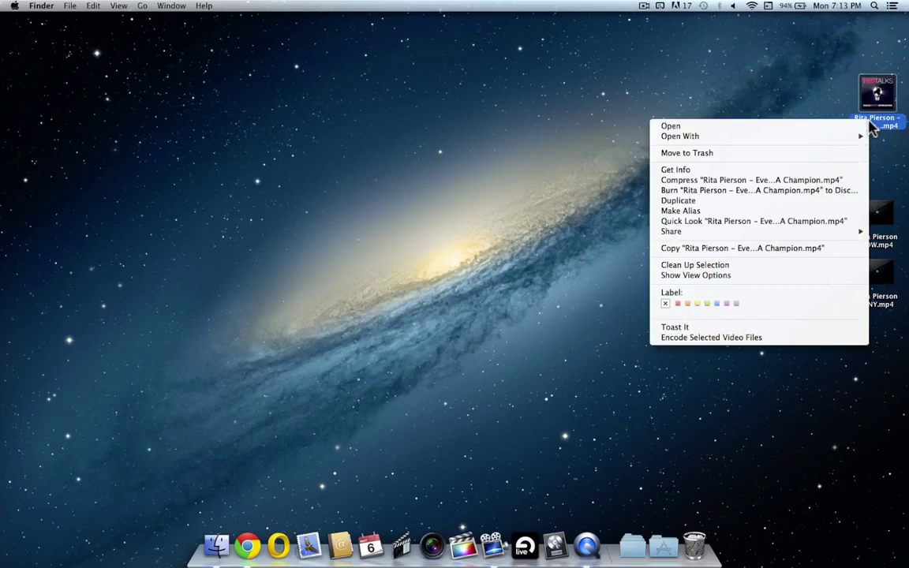
left_click(840, 170)
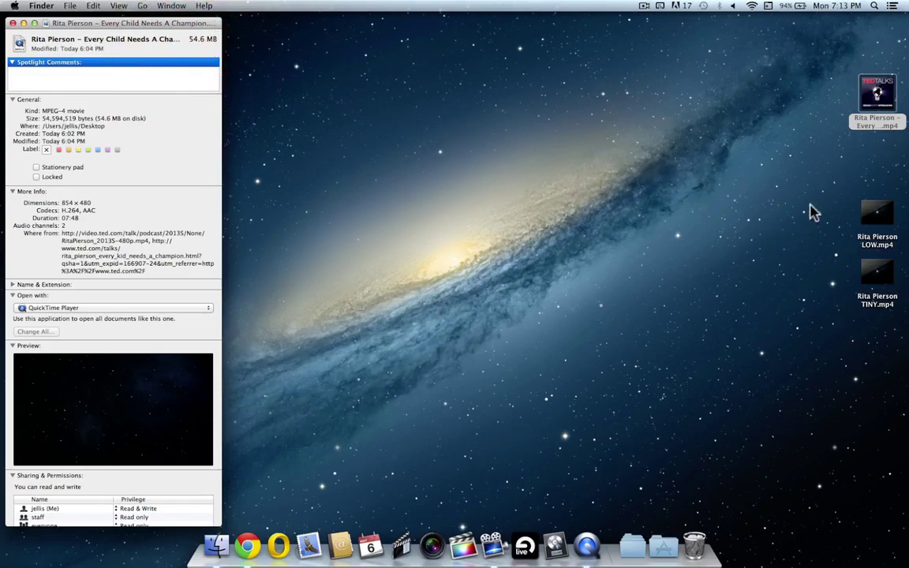
left_click(872, 239)
right_click(872, 243)
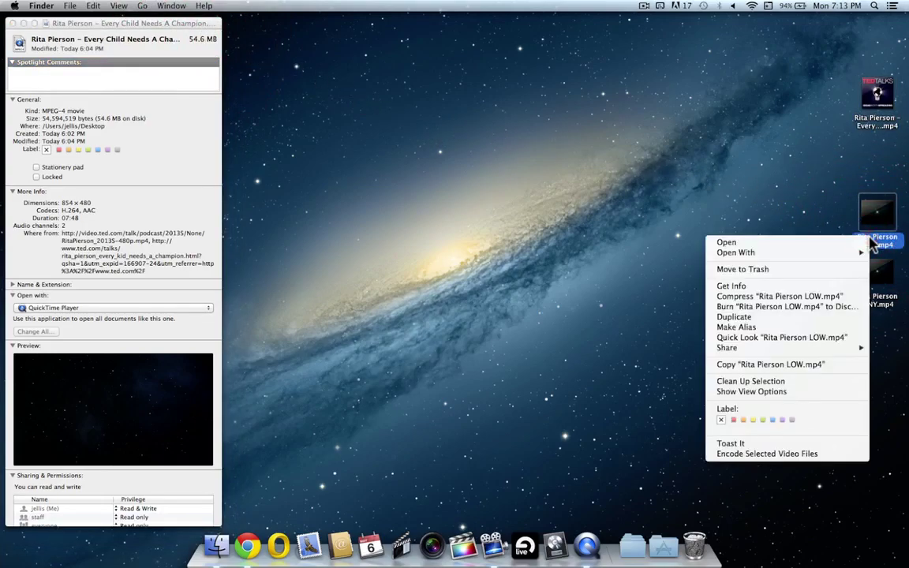
left_click(824, 287)
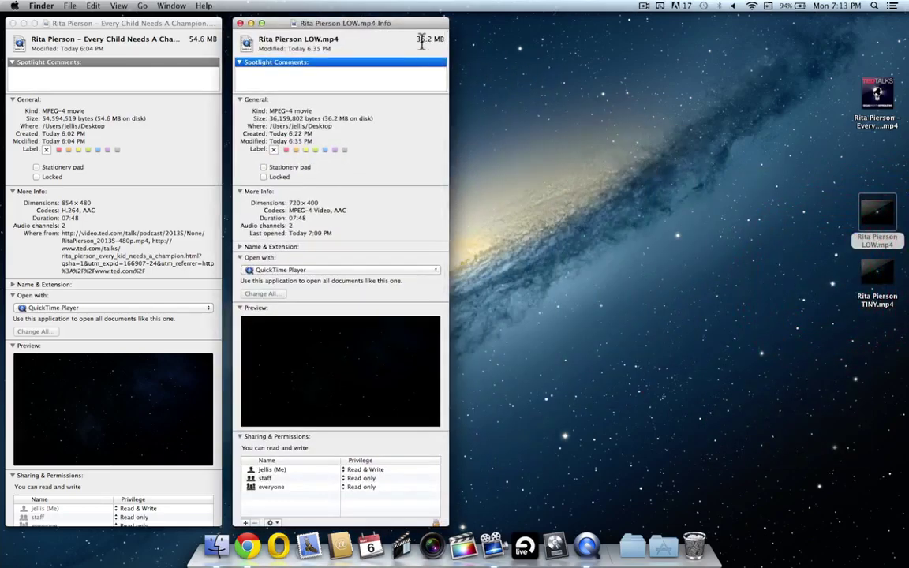
left_click(385, 39)
right_click(874, 299)
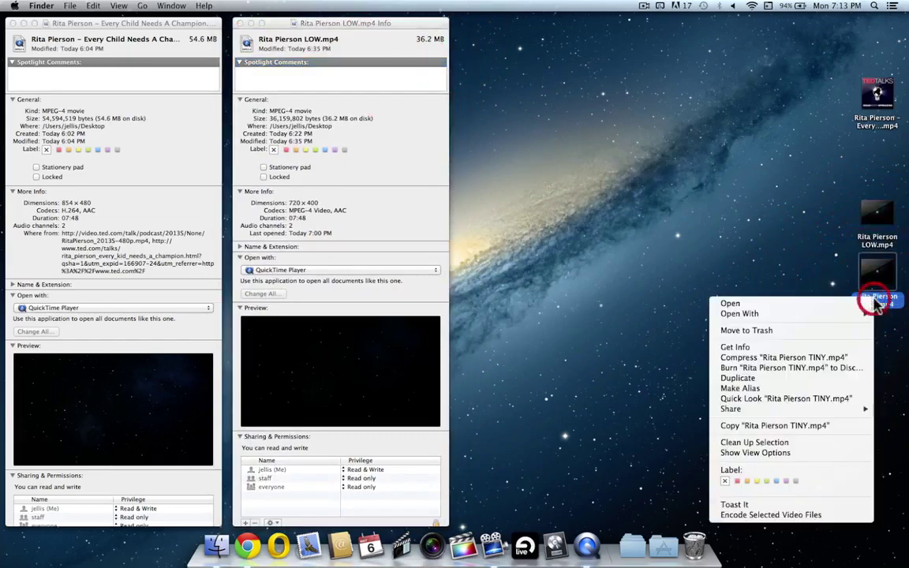
left_click(850, 347)
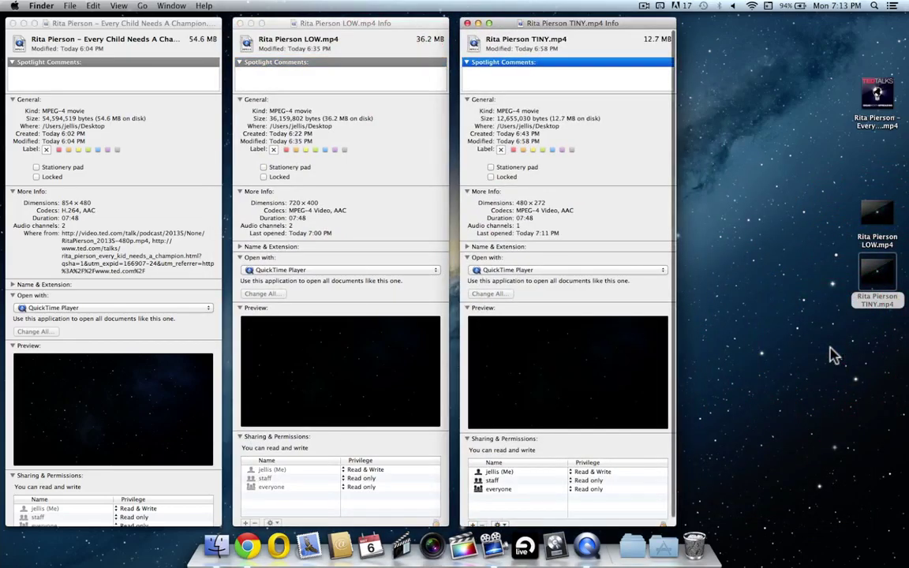
left_click(656, 40)
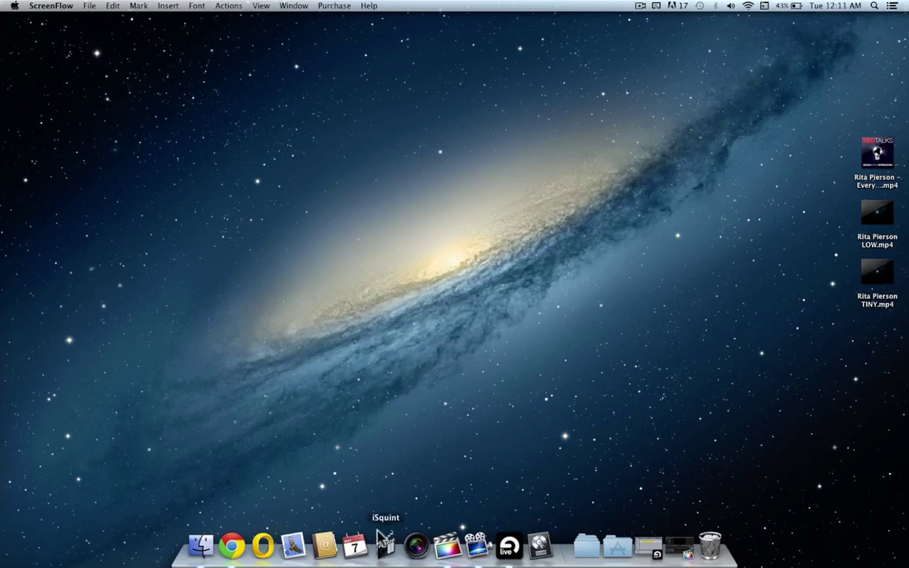
Launch iSquint again for another conversion
left_click(387, 550)
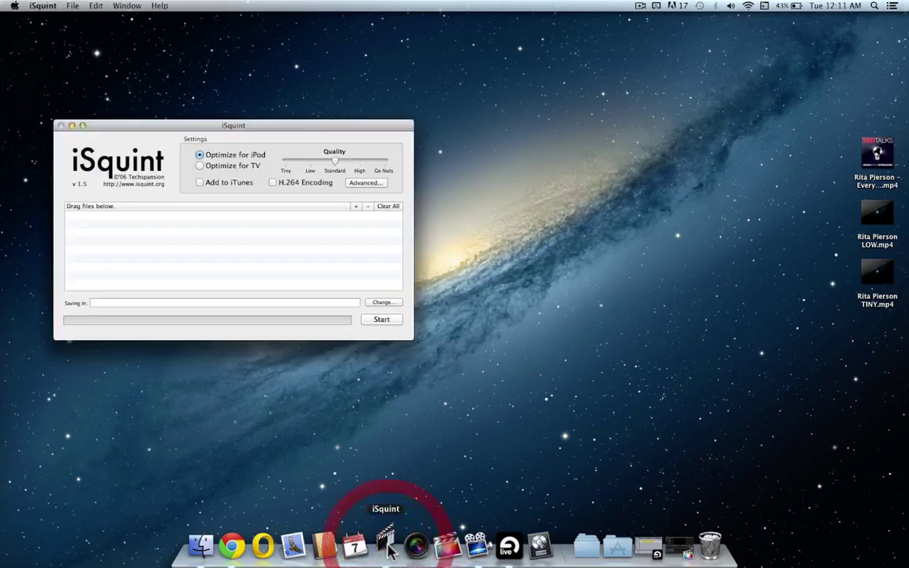